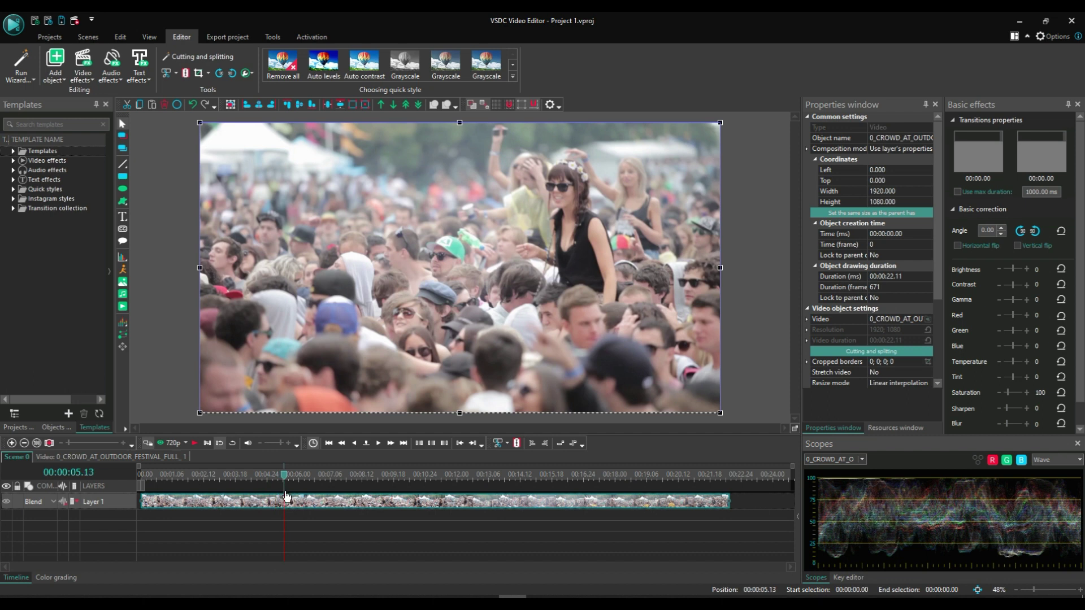
- Add a text object at about 00:00:05.28, starting from the cursor position on an inserted new layer
left_click_drag(295, 481, 300, 486)
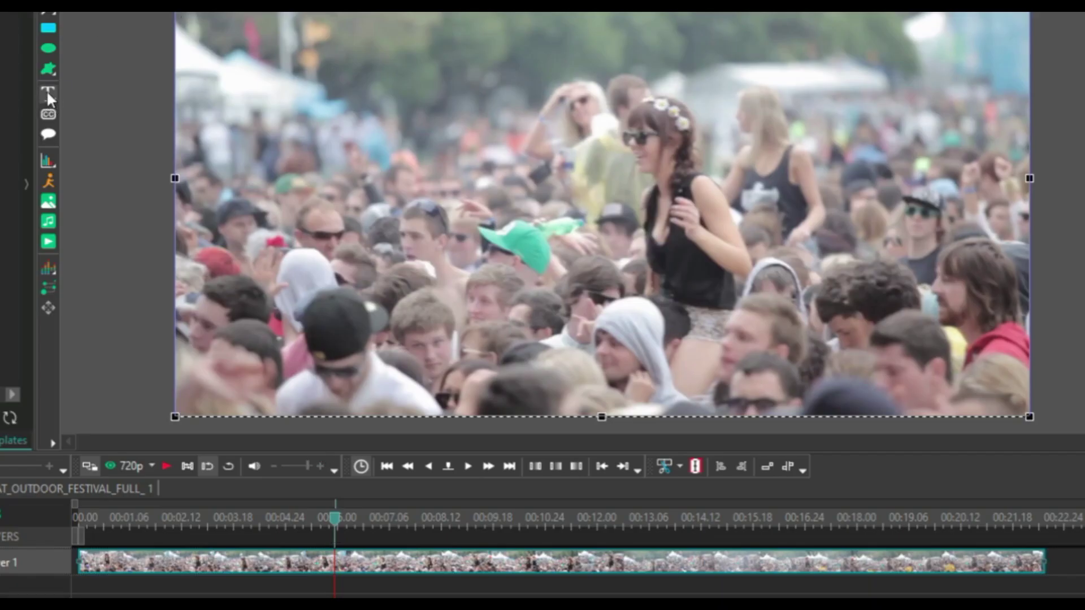
left_click(50, 97)
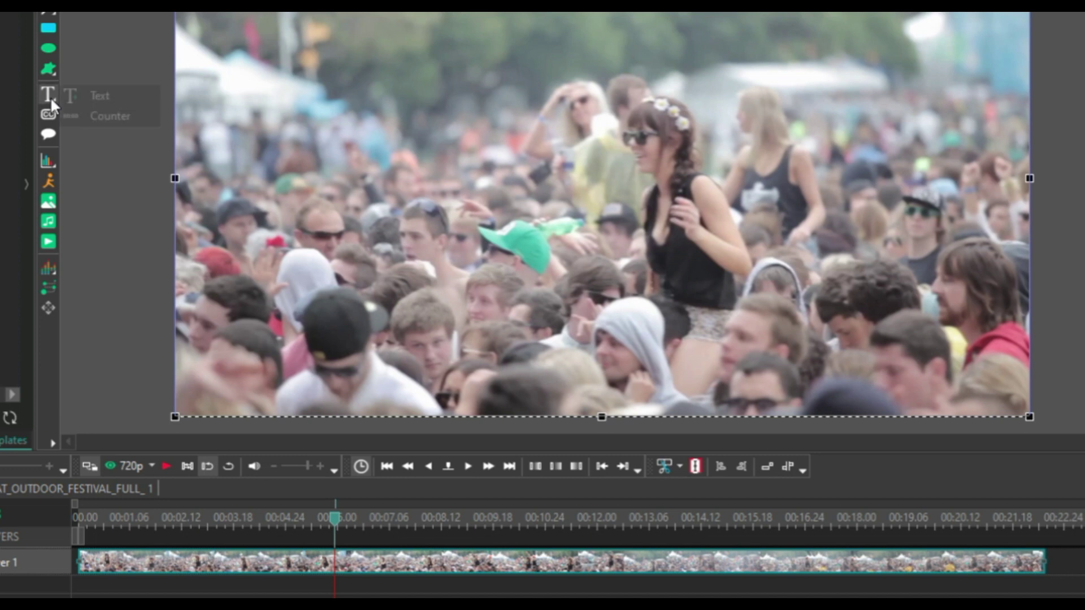
left_click(91, 96)
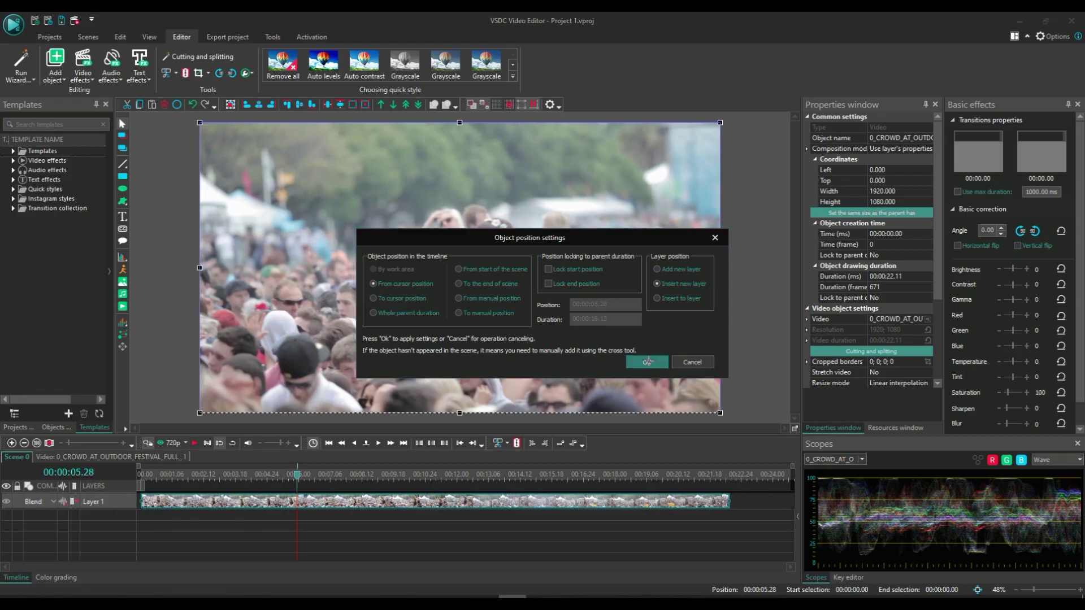
left_click(740, 402)
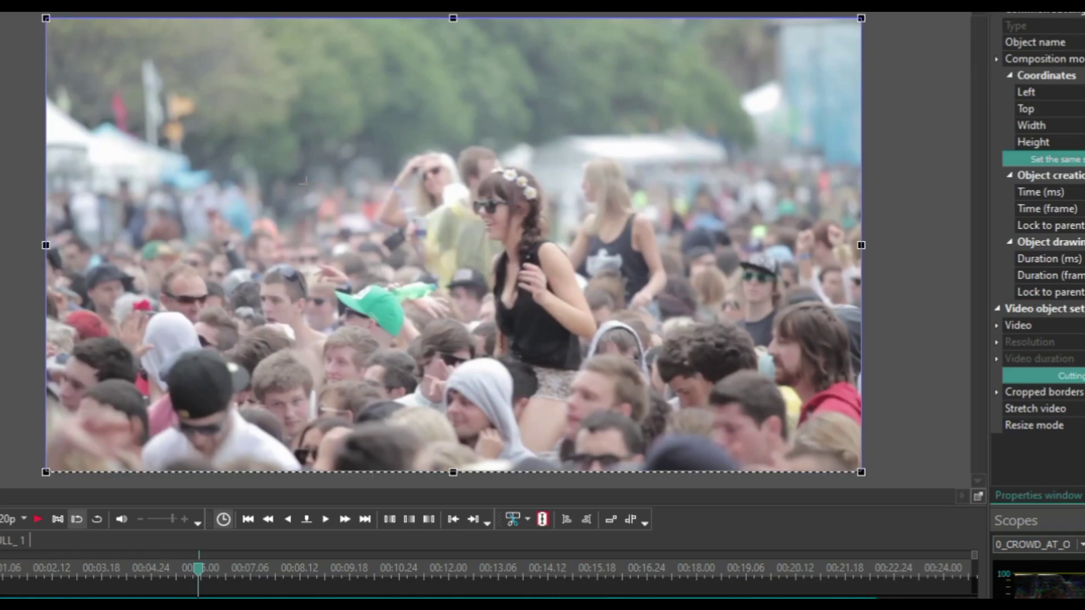
- Draw a text box about 1254 by 315 px across the middle of the frame and enter "Judul Video Saya"
left_click_drag(200, 156, 735, 290)
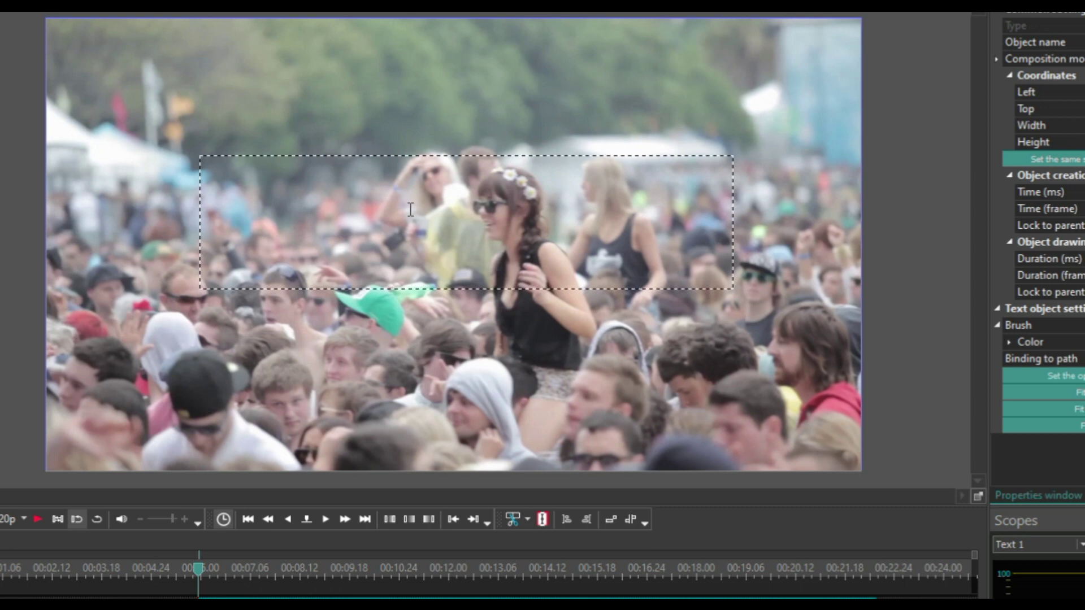
type("Judul")
type(" Video Saya")
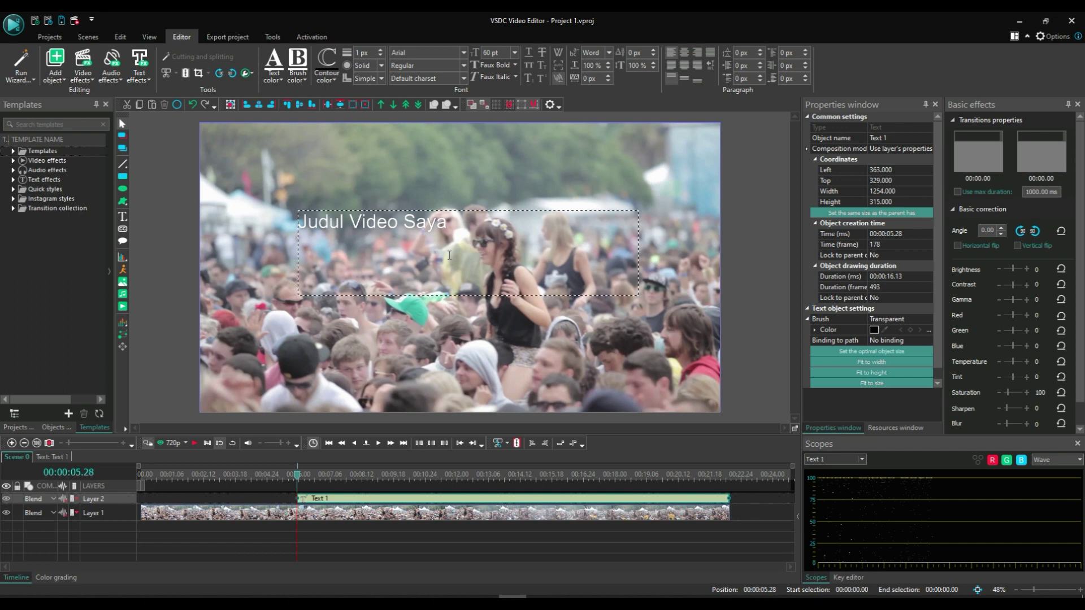
- Select the title text object and set its font size to 120 pt
left_click(439, 307)
left_click(358, 209)
left_click(514, 53)
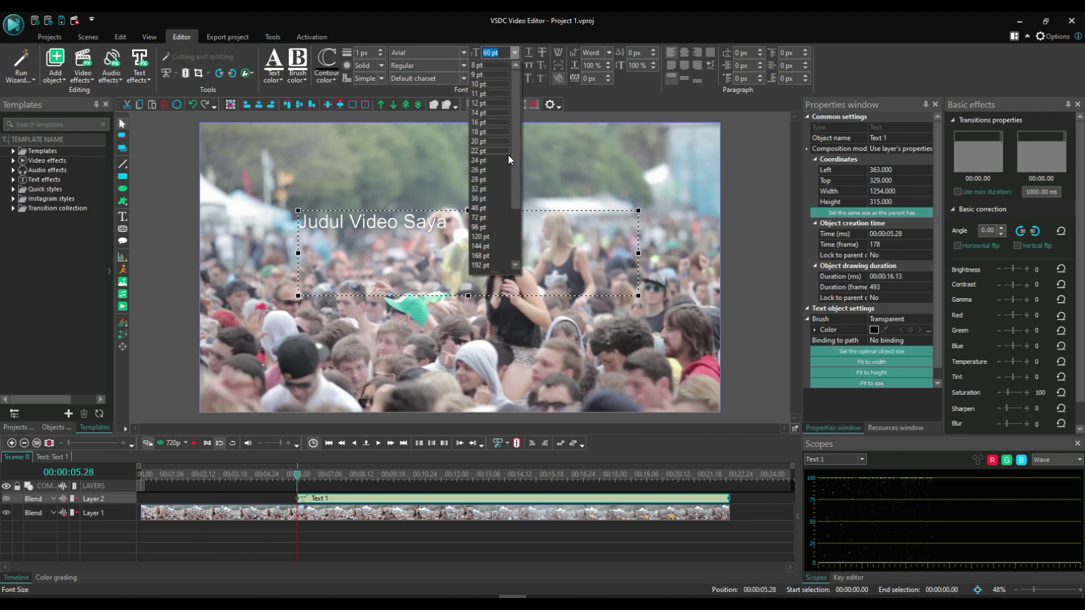
left_click(480, 236)
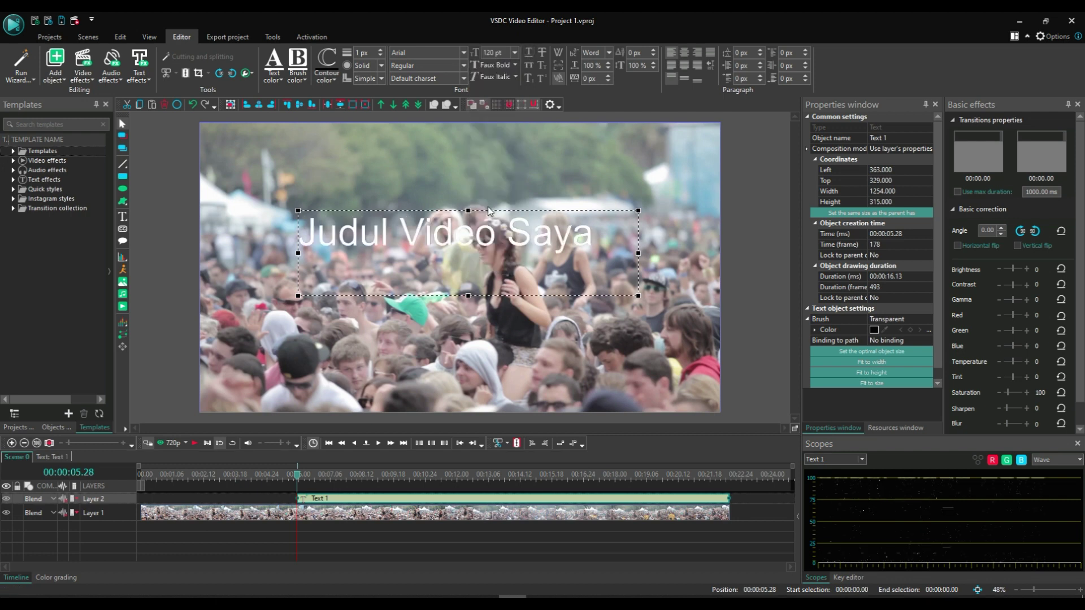
- Try Faux Bold and Faux Italic on the title text, switching each one off again
left_click(492, 67)
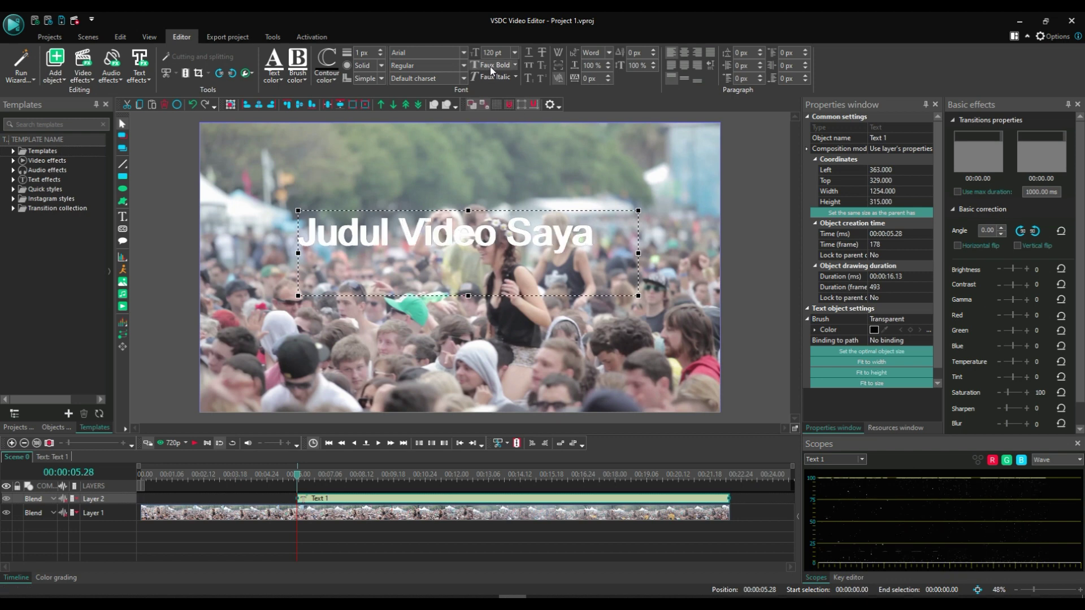
left_click(492, 67)
left_click(493, 78)
left_click(492, 79)
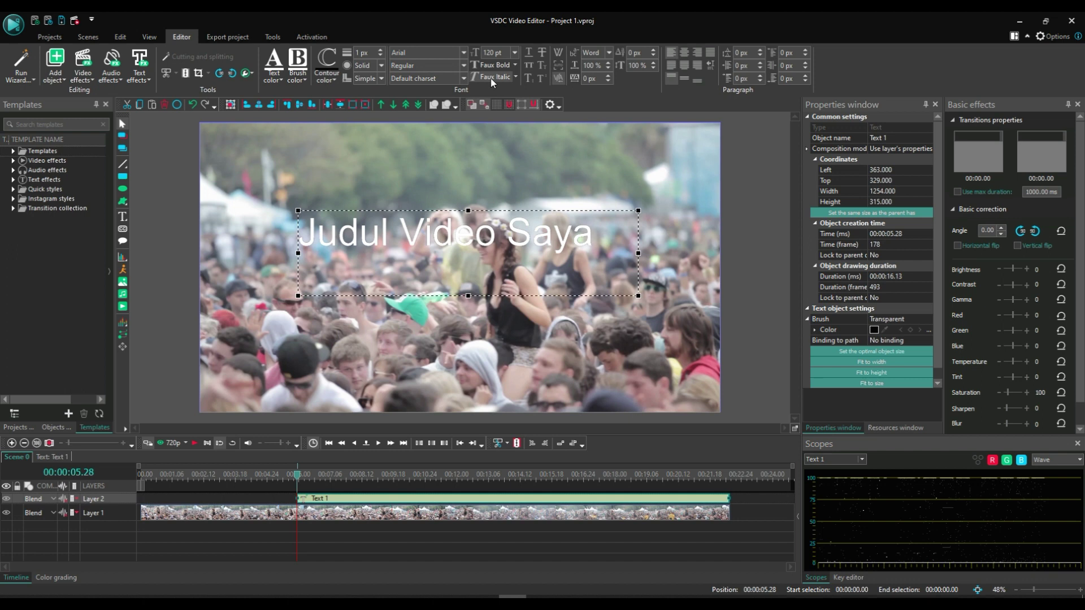
- Change the title's font to Berlin Sans FB Demi
left_click(426, 52)
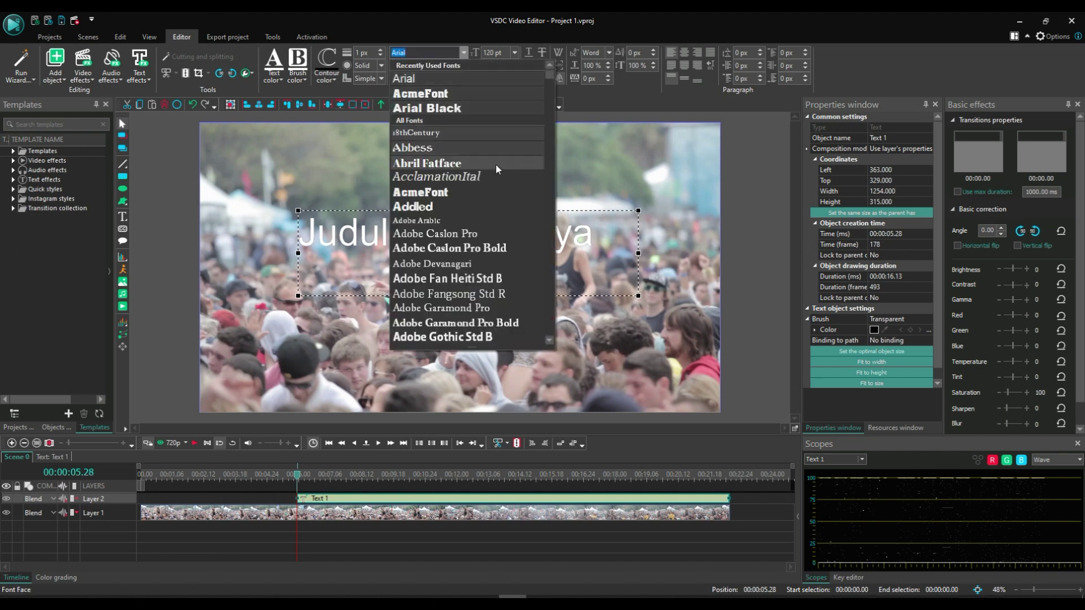
scroll(496, 164, "down", 3)
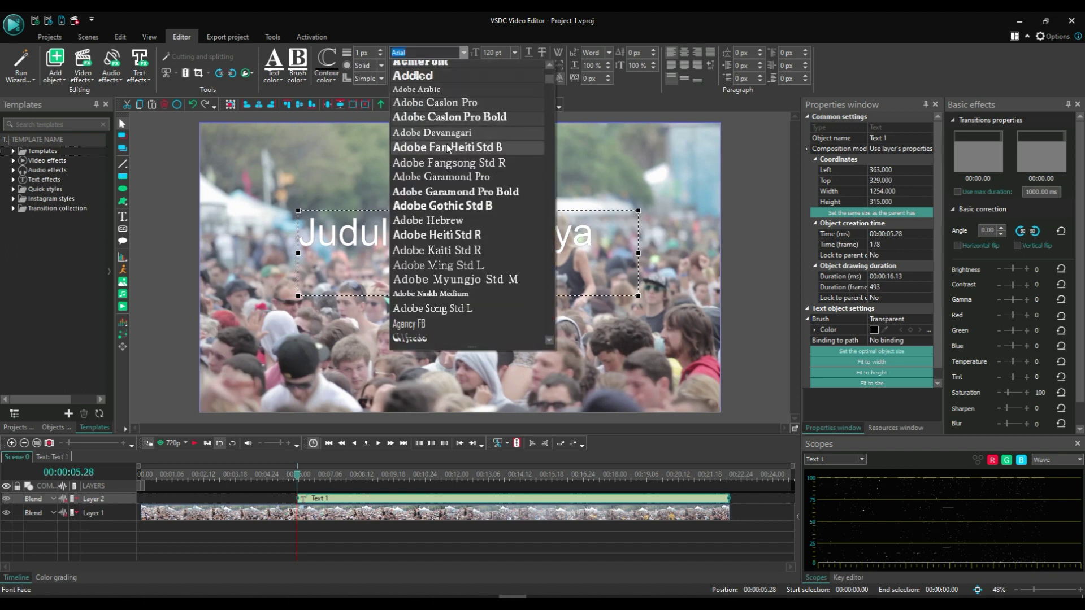
scroll(448, 148, "down", 2)
scroll(448, 148, "down", 7)
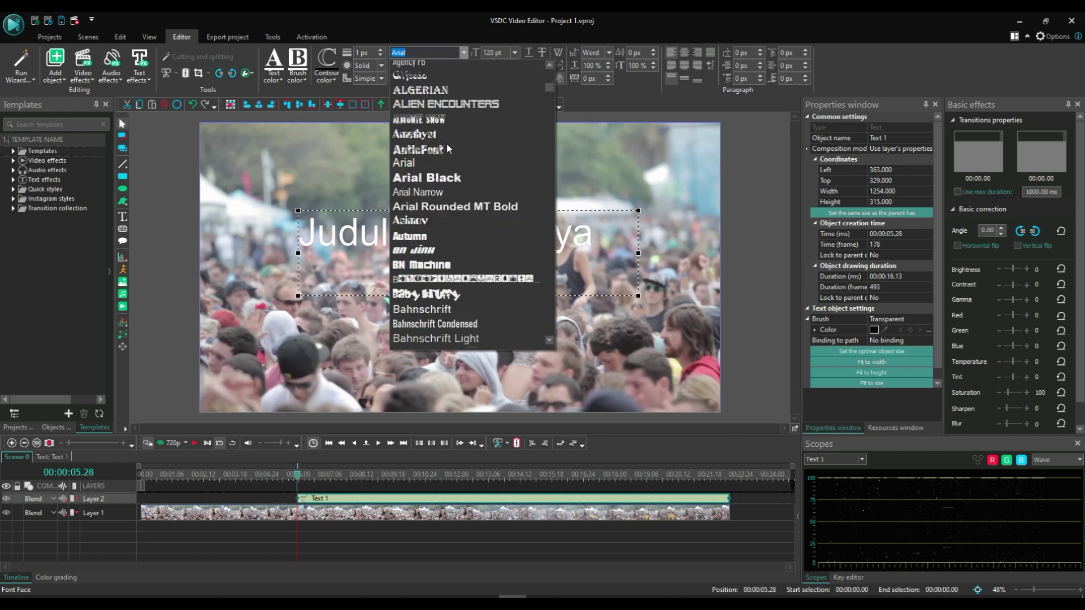
scroll(448, 148, "down", 12)
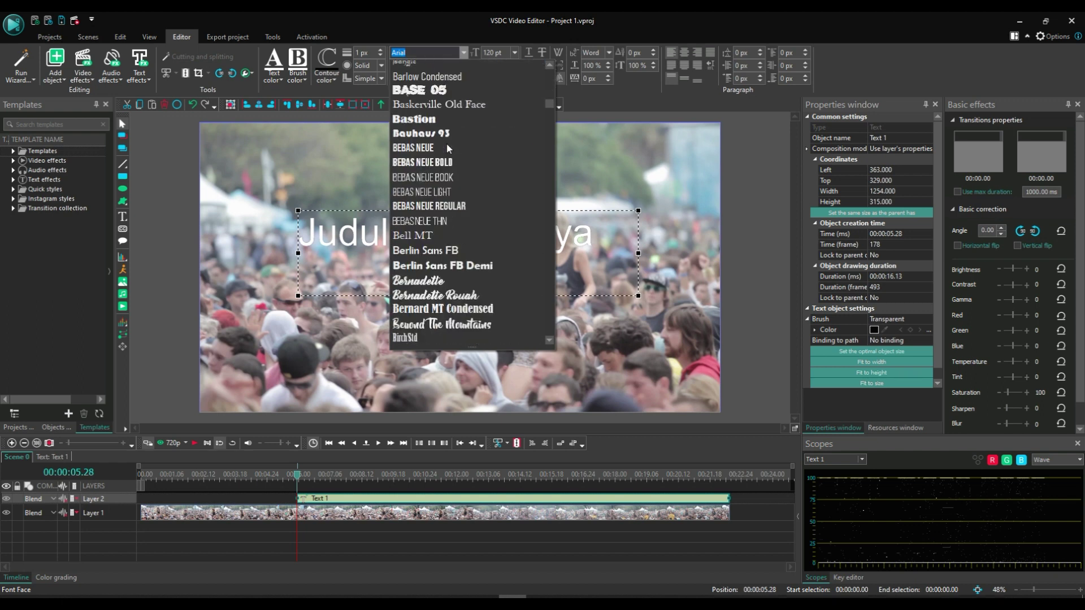
left_click(436, 263)
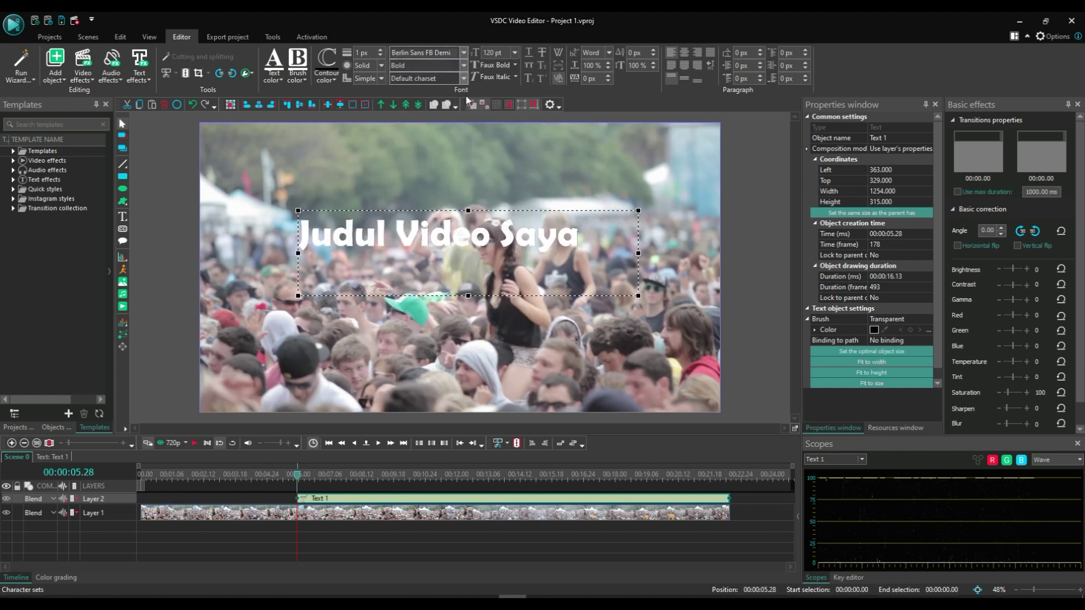
- Try Faux Bold on and off for the title and check which styles the font offers
left_click(500, 65)
left_click(500, 63)
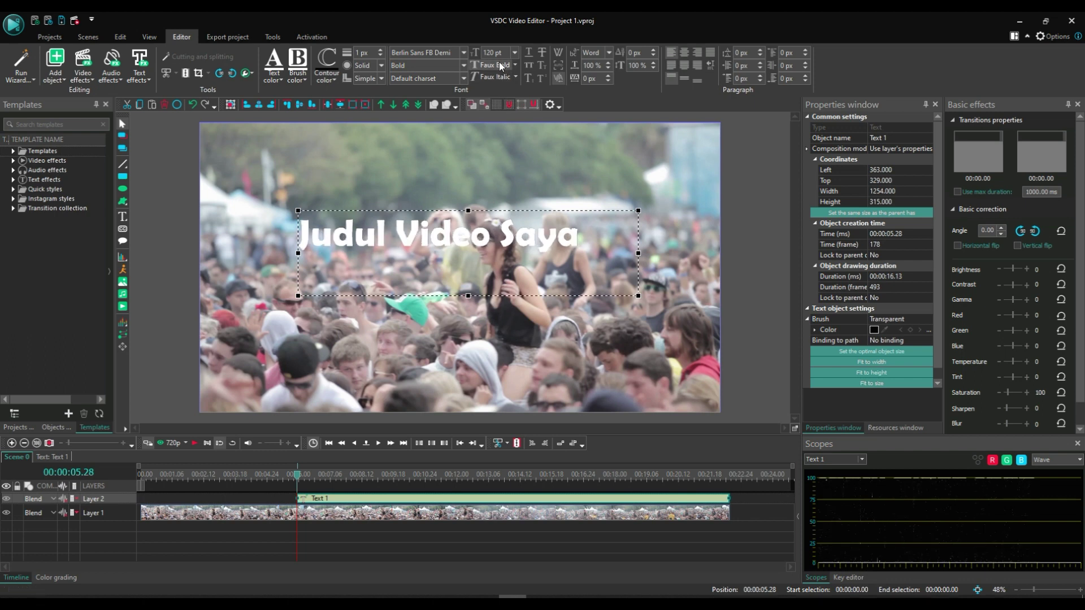
left_click(463, 66)
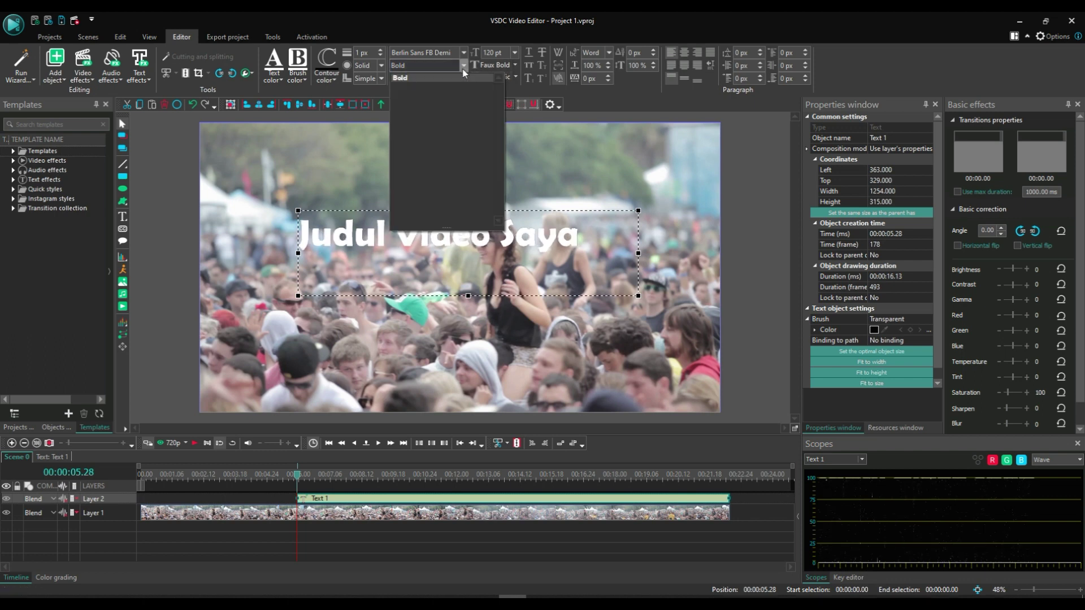
left_click(373, 127)
left_click(435, 235)
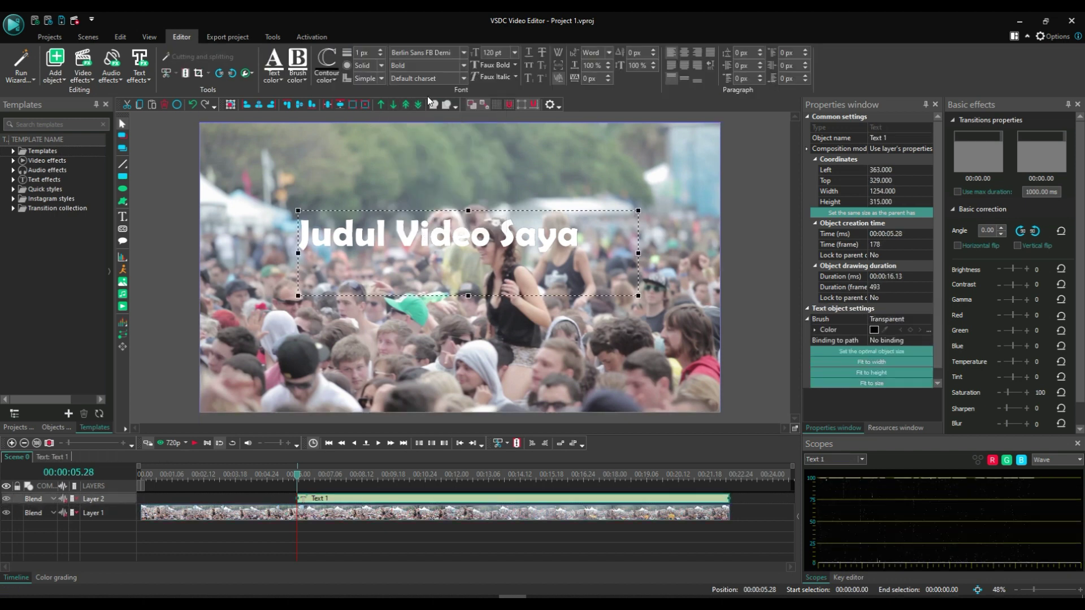
left_click(463, 66)
left_click(407, 78)
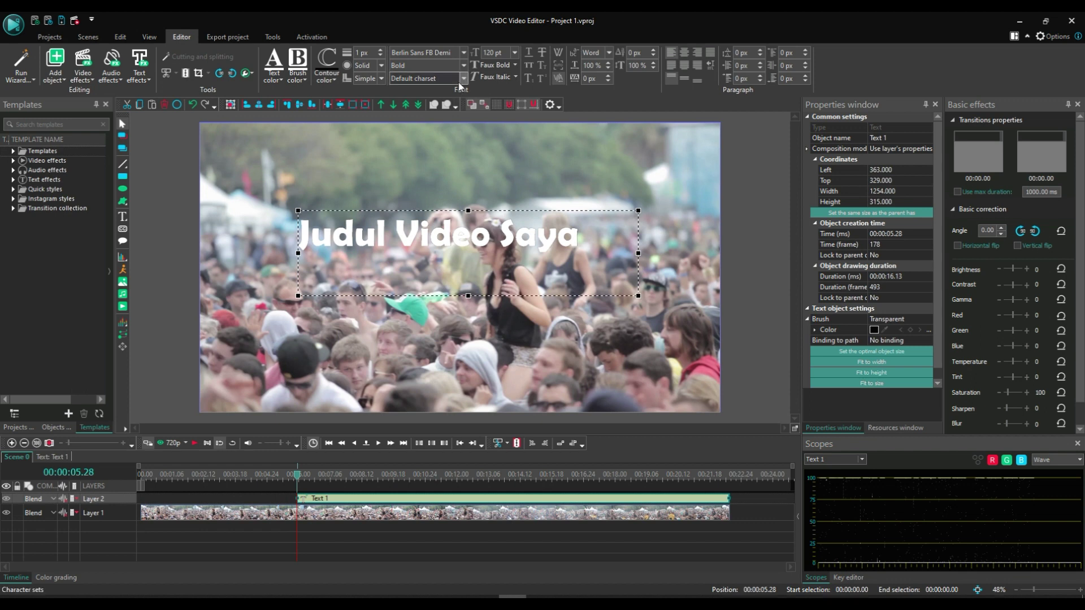
- Recolour the title text dark grey from the Aspect colour theme after trying the standard dark blue
left_click(272, 81)
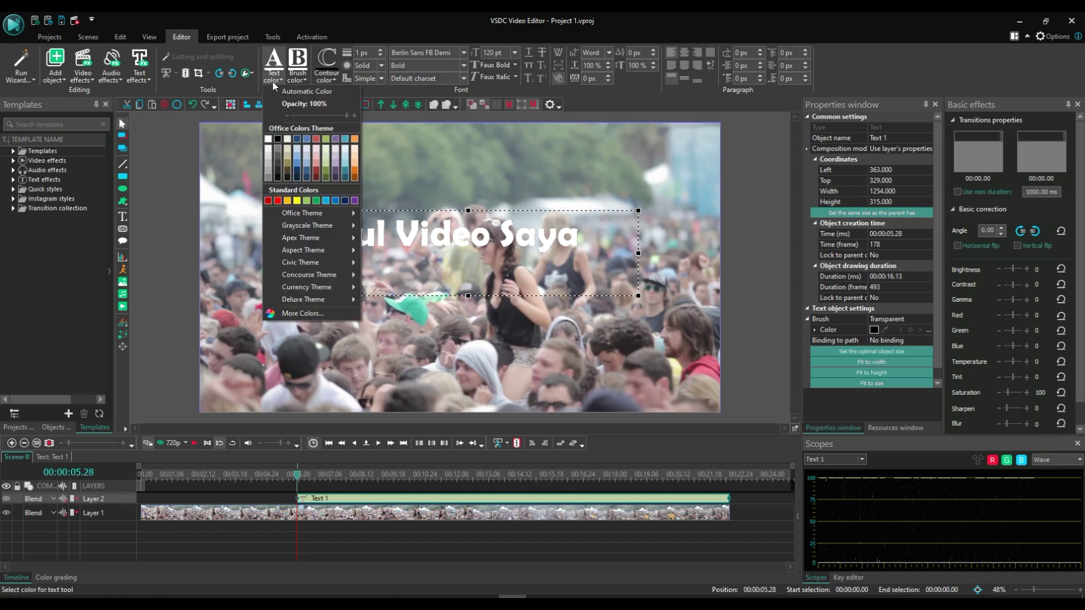
left_click(344, 200)
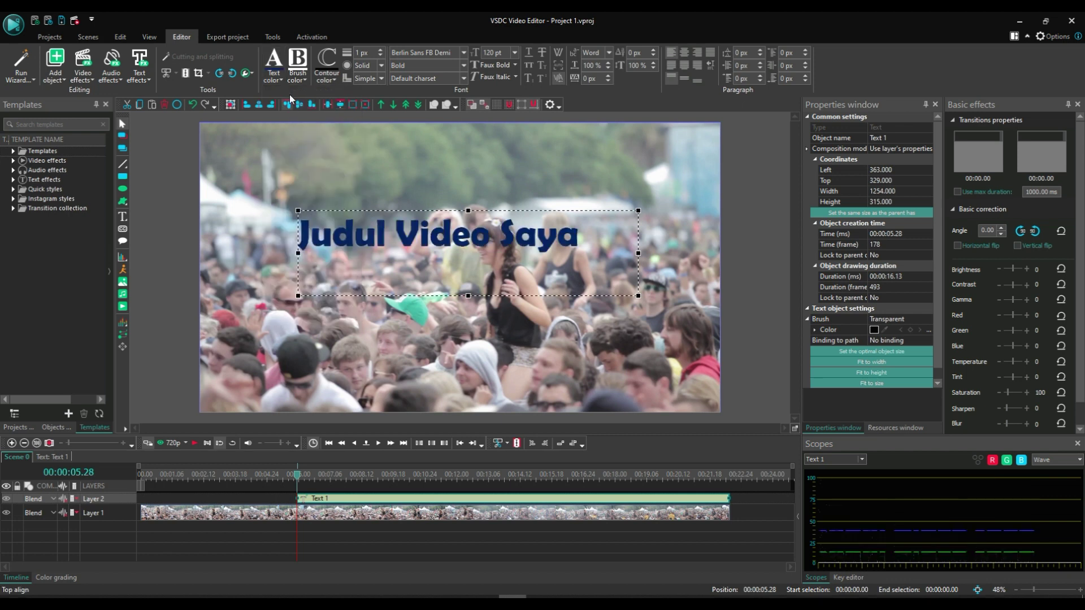
left_click(273, 80)
mouse_move(311, 241)
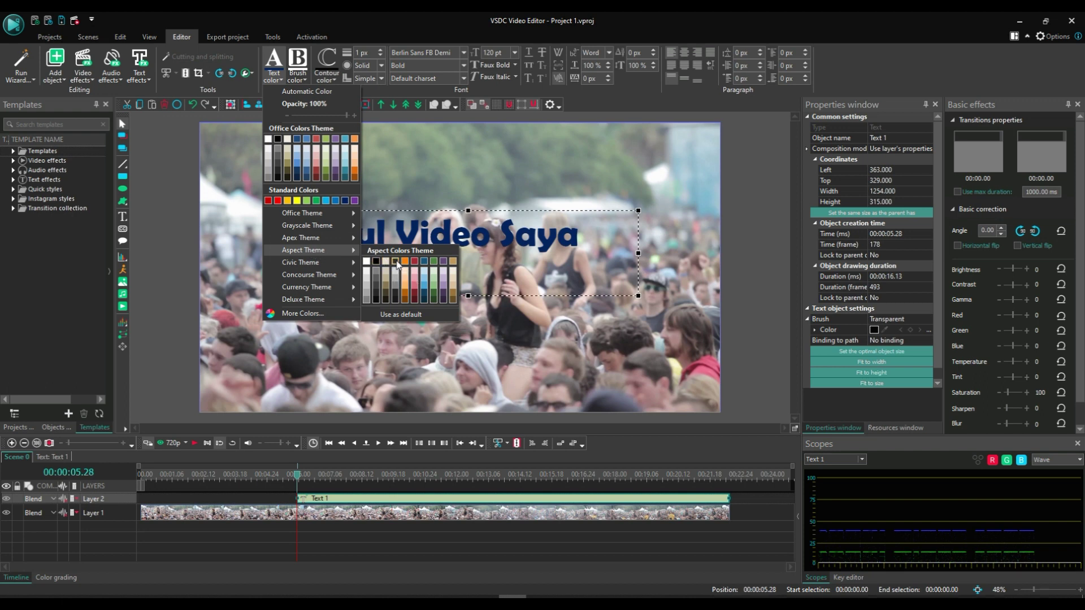
left_click(396, 261)
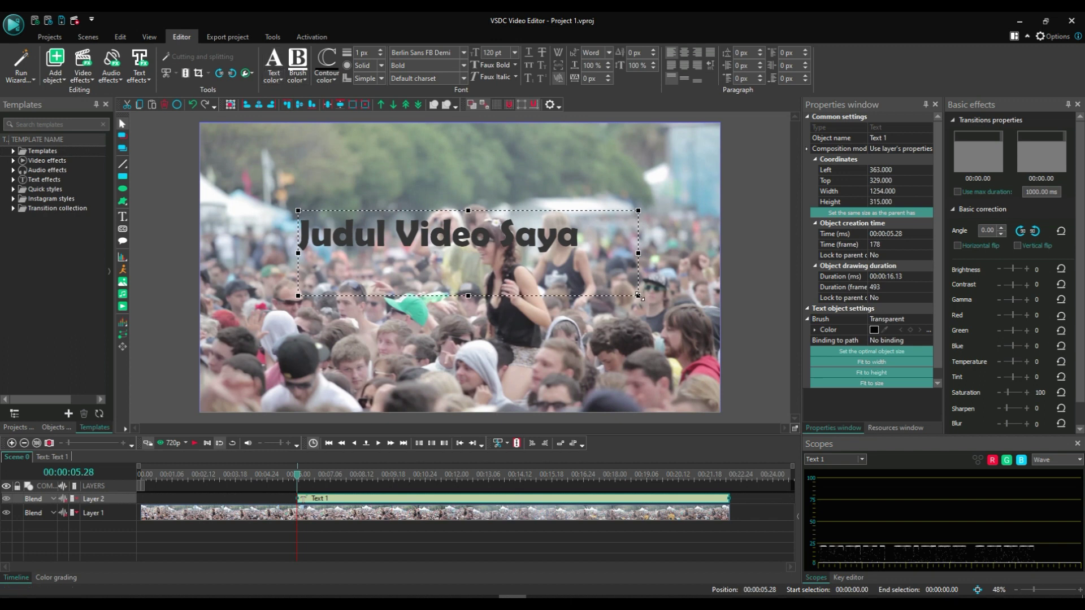
- Enlarge the title's text box to about 1425 by 498 px and set the font size to 192 pt
left_click_drag(638, 295, 685, 344)
left_click_drag(490, 241, 437, 240)
left_click(515, 53)
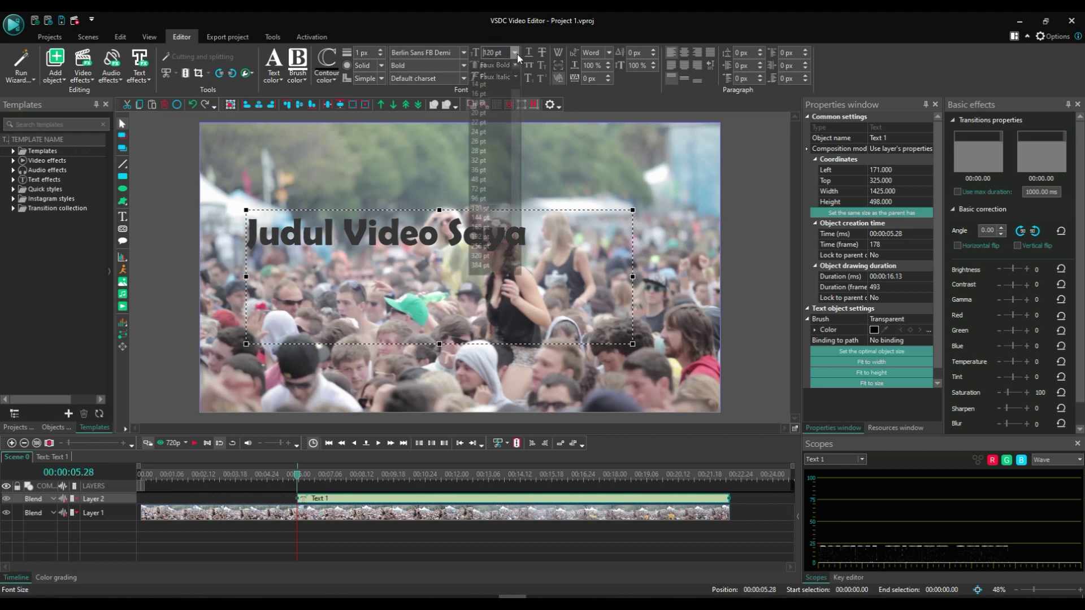
left_click(479, 247)
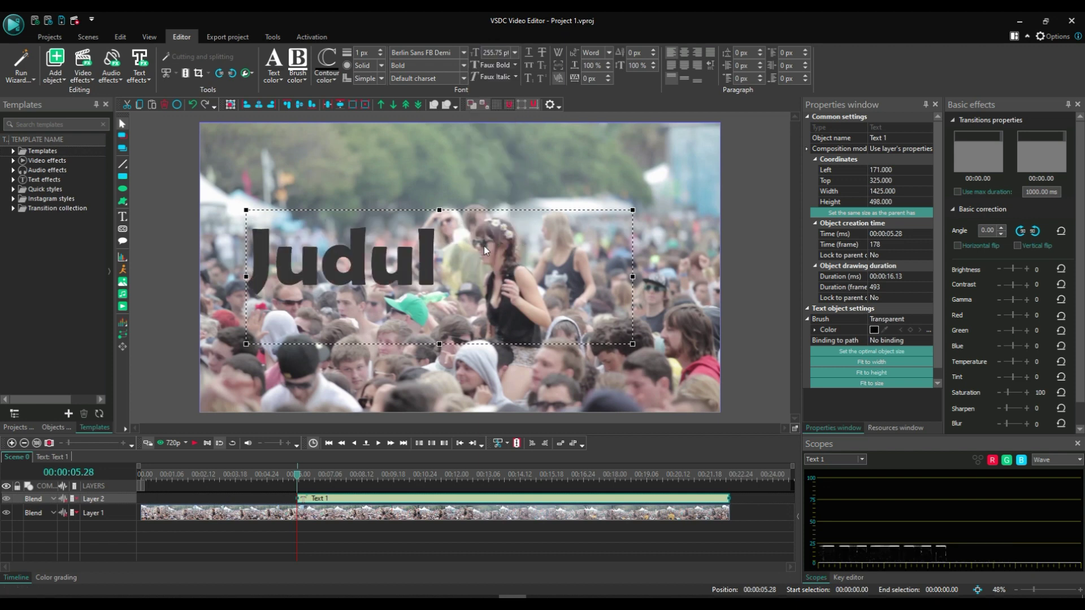
left_click(516, 53)
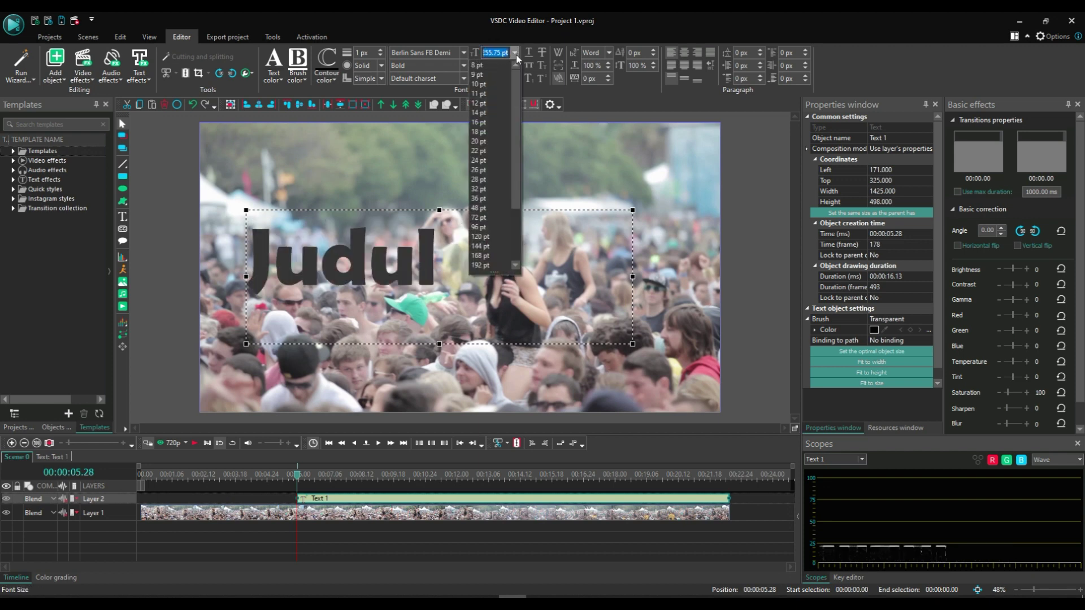
scroll(491, 214, "down", 2)
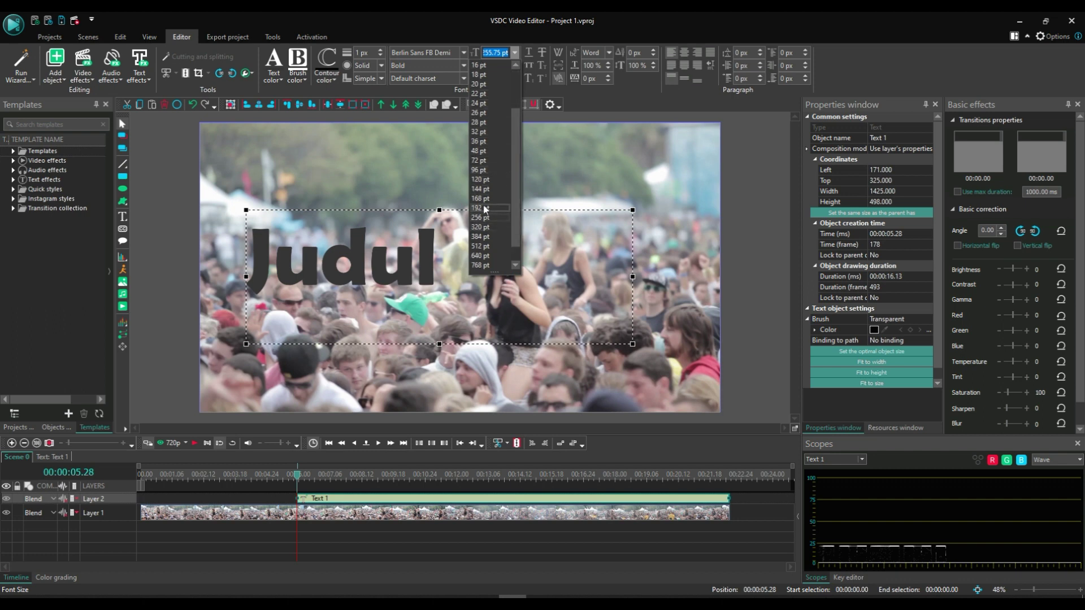
left_click(480, 208)
- Resize the title's text box to about 1845 by 323 px and move it to about left 91, top 379
left_click_drag(631, 343, 712, 405)
left_click_drag(245, 304, 210, 306)
left_click(219, 284)
left_click(405, 256)
mouse_move(405, 256)
left_mouse_down()
mouse_move(426, 266)
mouse_move(414, 261)
left_mouse_up()
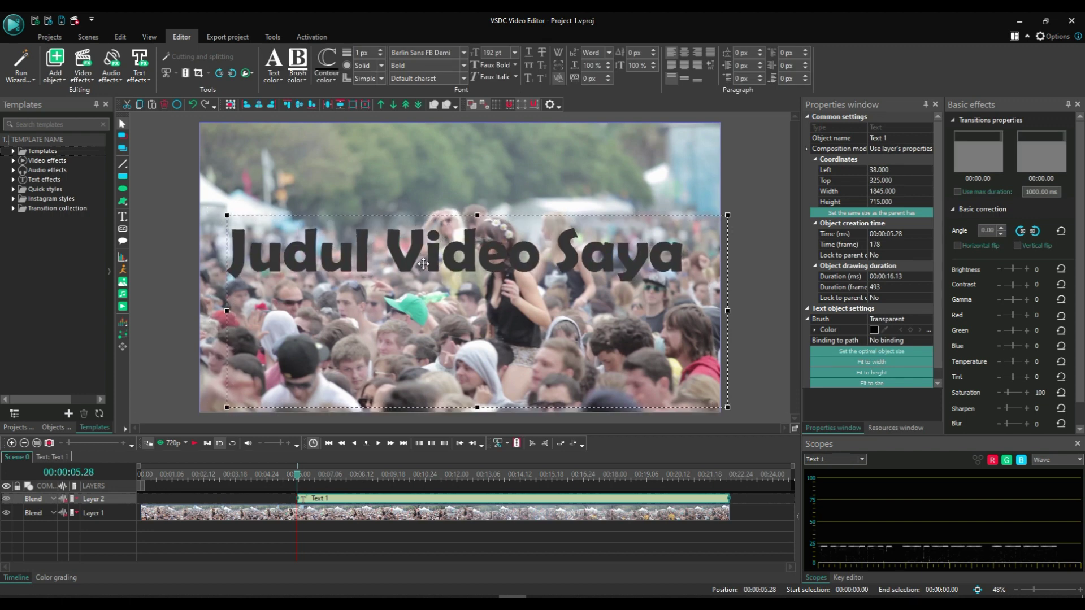
left_click_drag(466, 407, 468, 307)
left_click_drag(463, 261, 466, 270)
- Preview the scene with the title over the crowd video and close the preview window
left_click(173, 444)
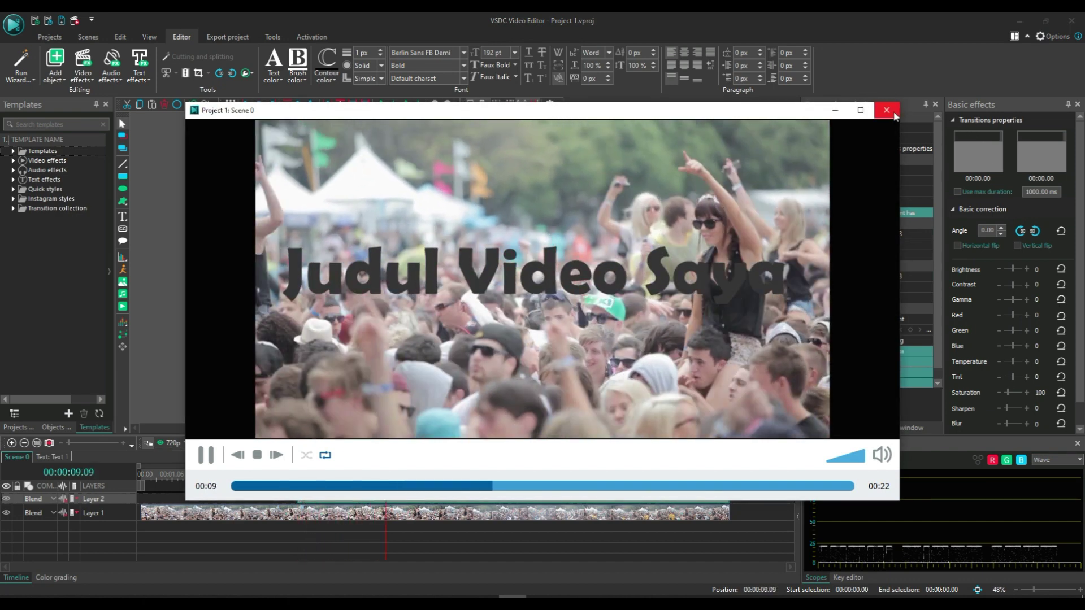
left_click(886, 110)
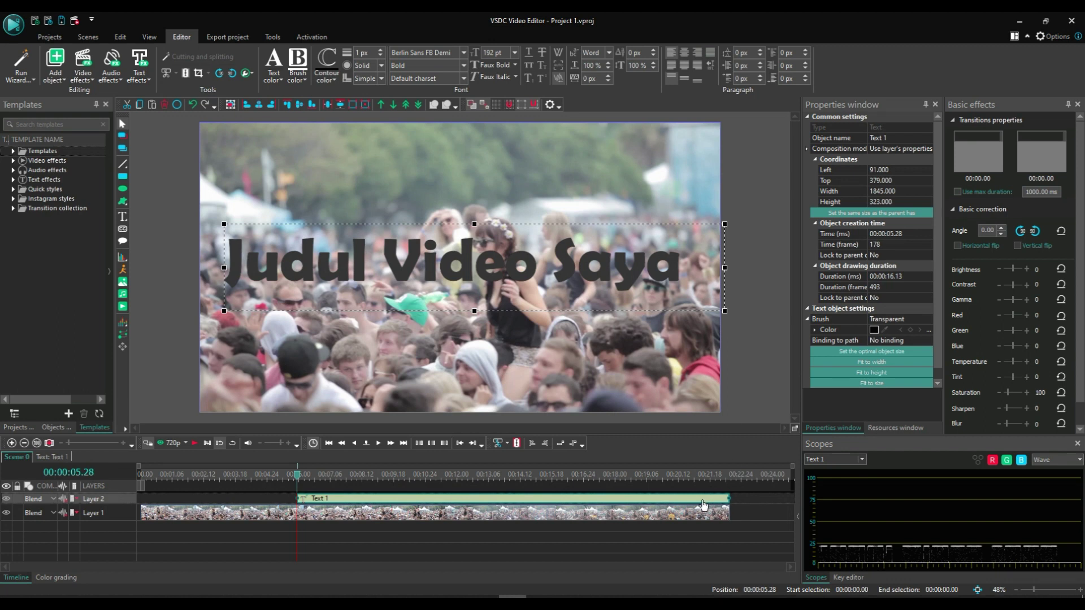
- Make the timeline layers taller and trim the title clip's end to a duration of about 00:00:04.11
mouse_move(728, 500)
left_mouse_down()
mouse_move(681, 499)
mouse_move(732, 501)
left_mouse_up()
left_click_drag(130, 501, 130, 544)
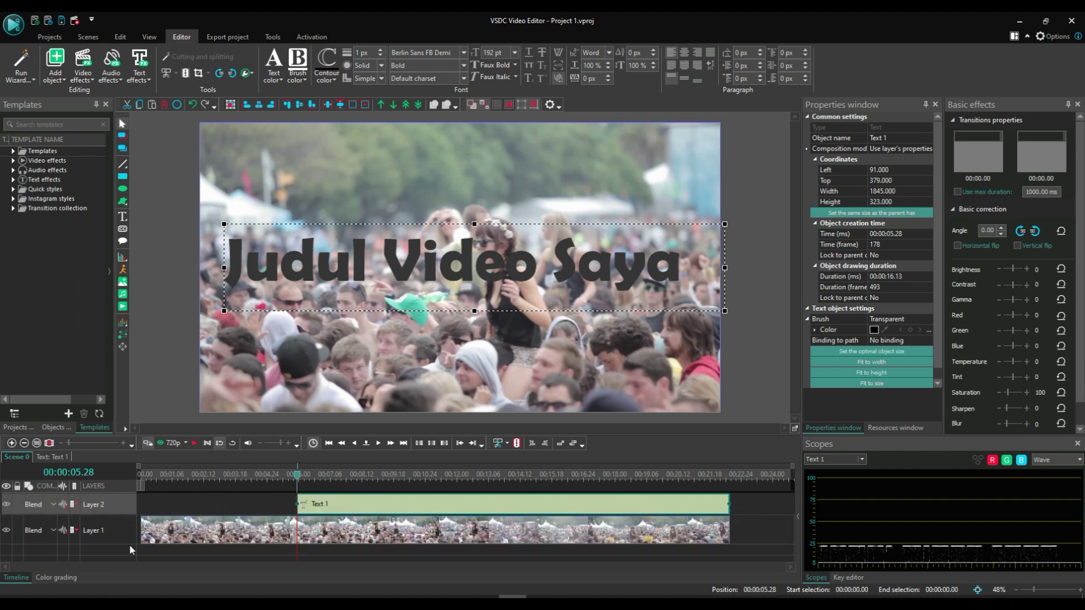
left_click_drag(728, 504, 412, 511)
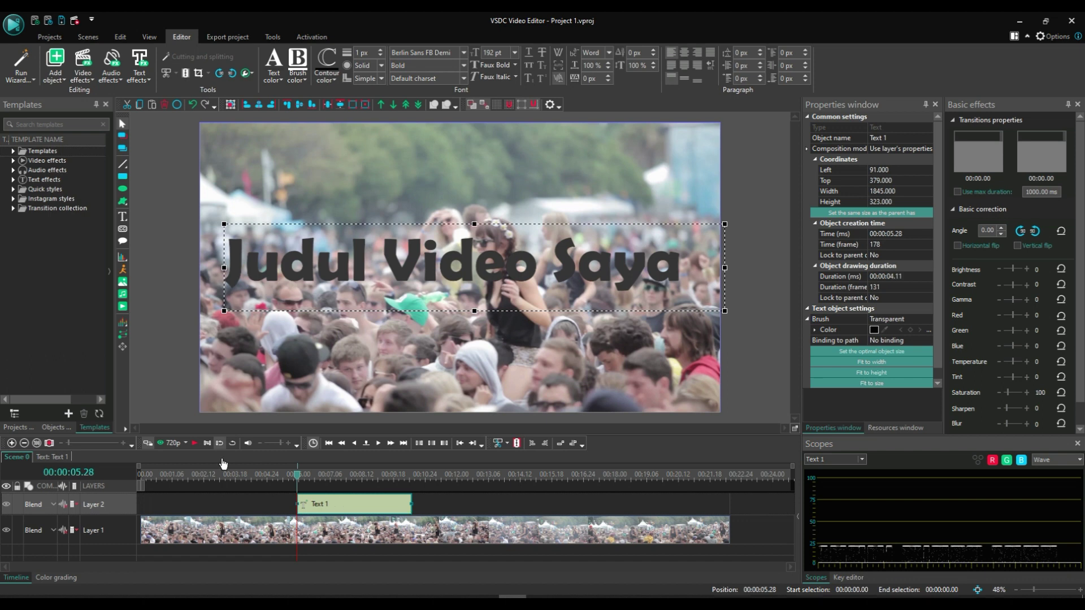
- Preview the shortened title from about 00:00:05.08, just before it starts, and close the preview window
left_click(278, 474)
left_click(172, 444)
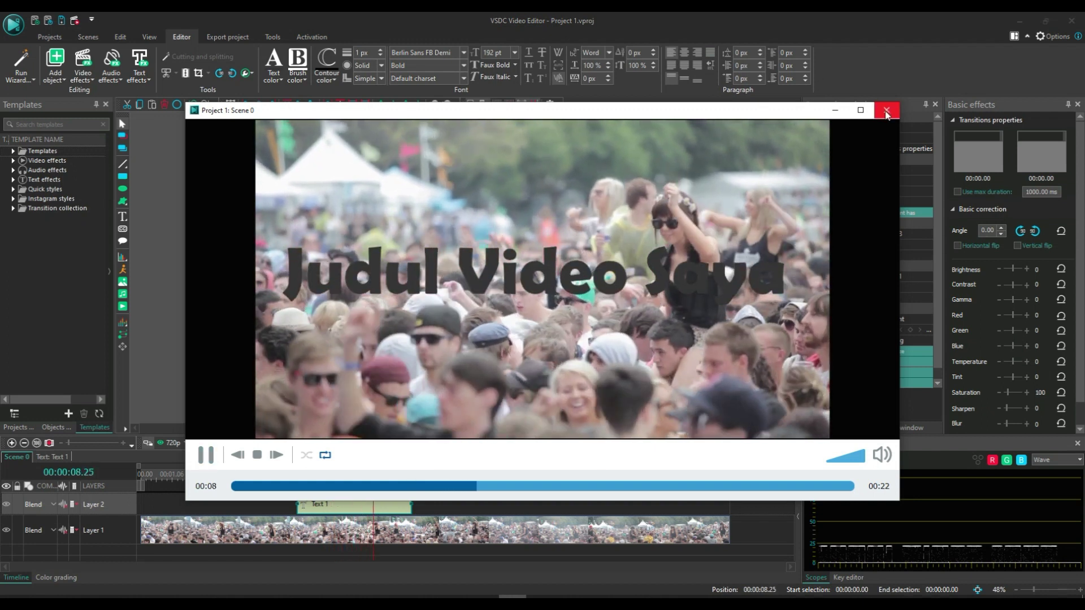
left_click(887, 112)
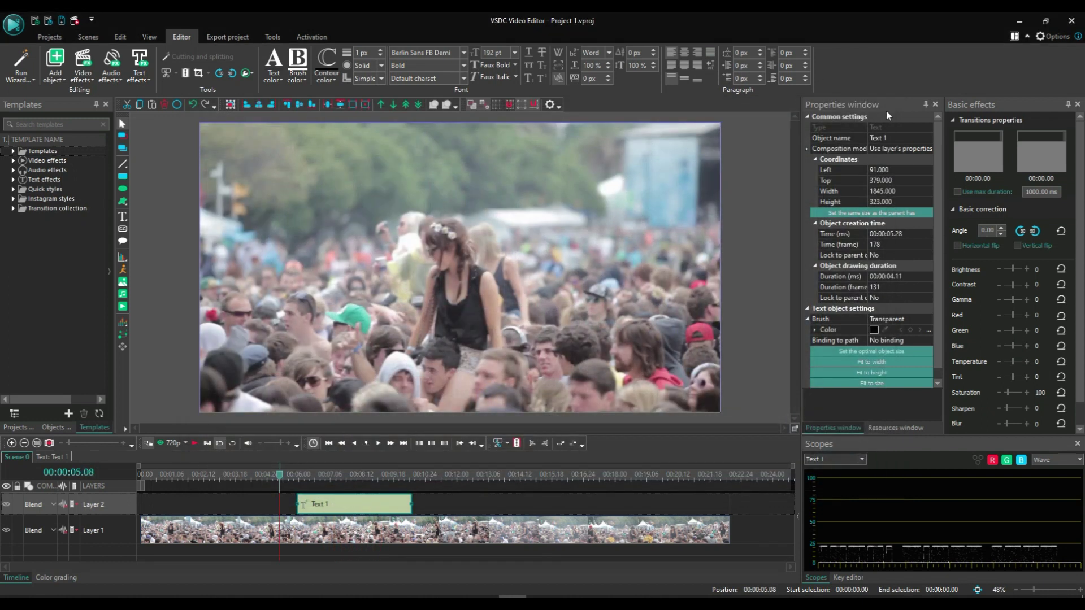